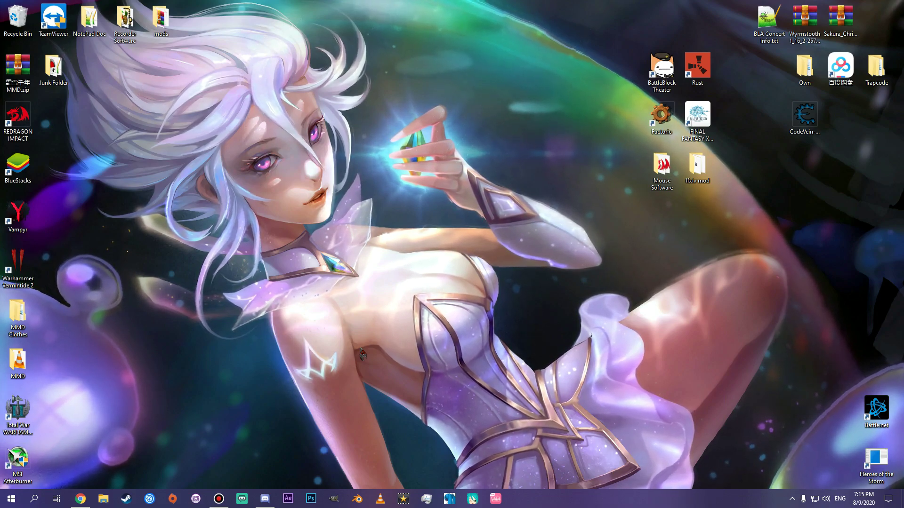
Start downloading the 64-bit MMD 9.32 zip from LearnMMD's Downloads page in Chrome
left_click(81, 499)
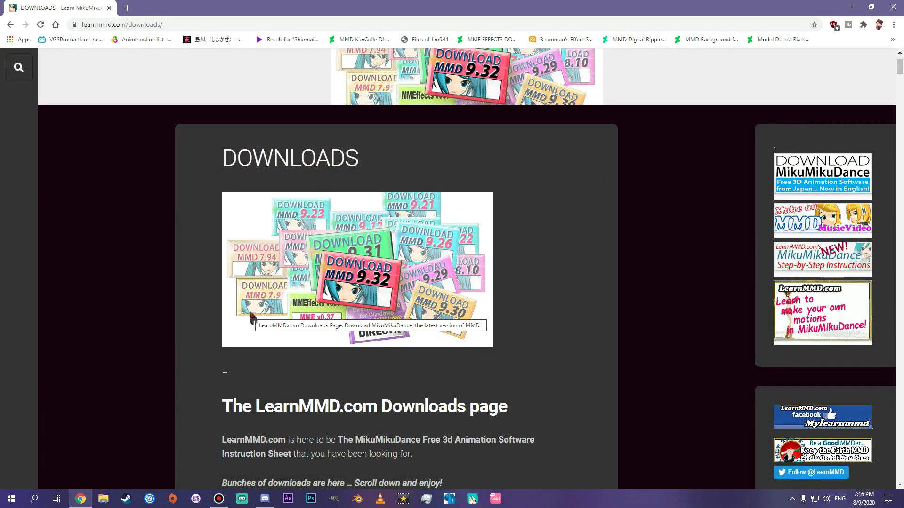
scroll(252, 320, "down", 2)
scroll(260, 301, "down", 4)
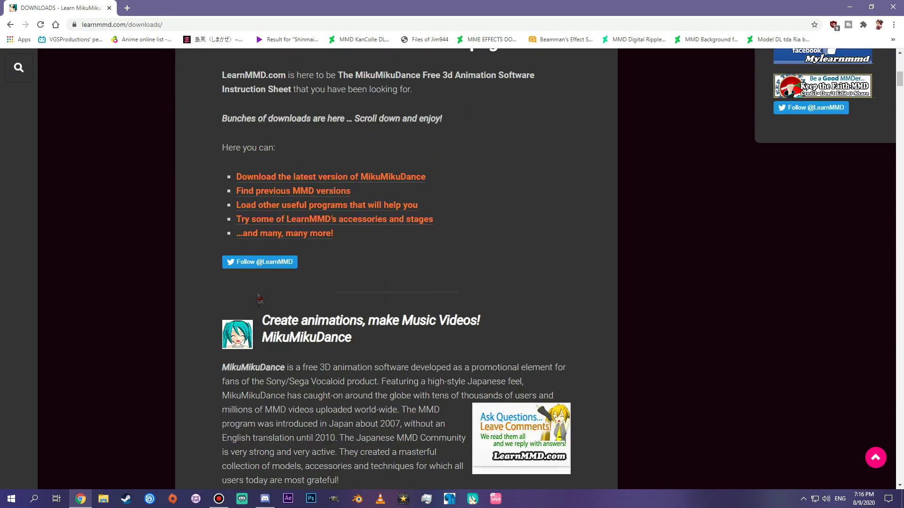
scroll(260, 300, "down", 4)
scroll(260, 300, "down", 4)
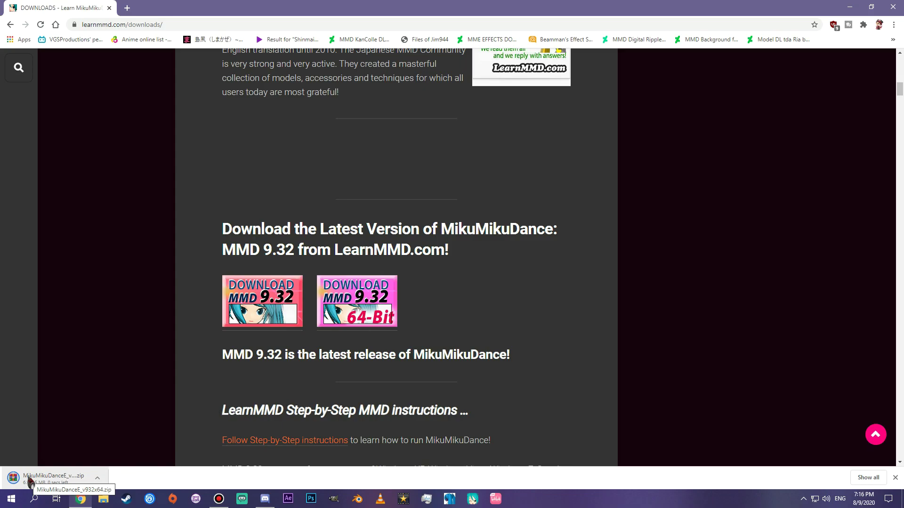
scroll(30, 482, "down", 3)
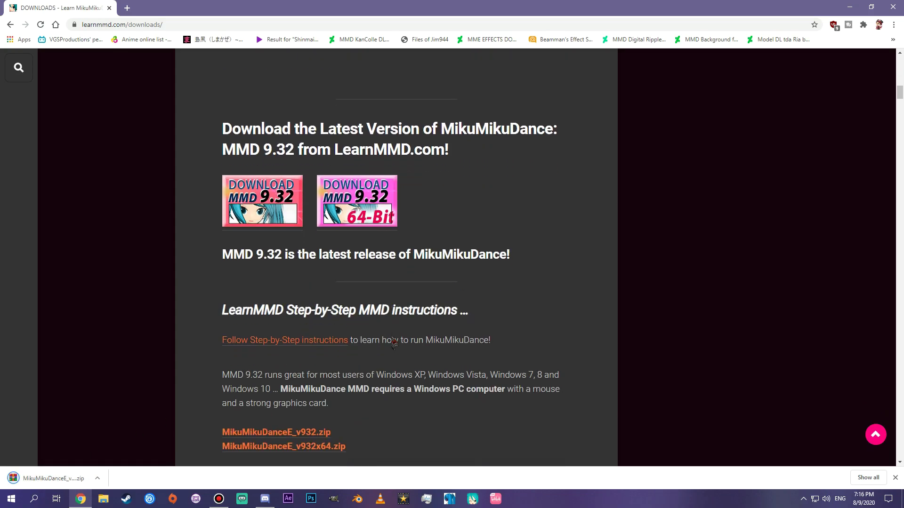
scroll(332, 330, "down", 3)
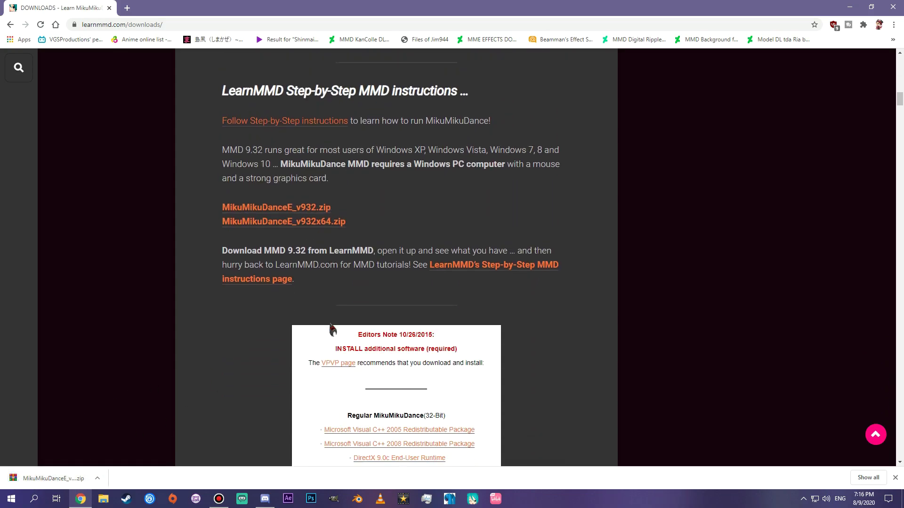
scroll(333, 330, "down", 1)
scroll(333, 330, "down", 3)
scroll(332, 330, "down", 1)
scroll(361, 212, "up", 1)
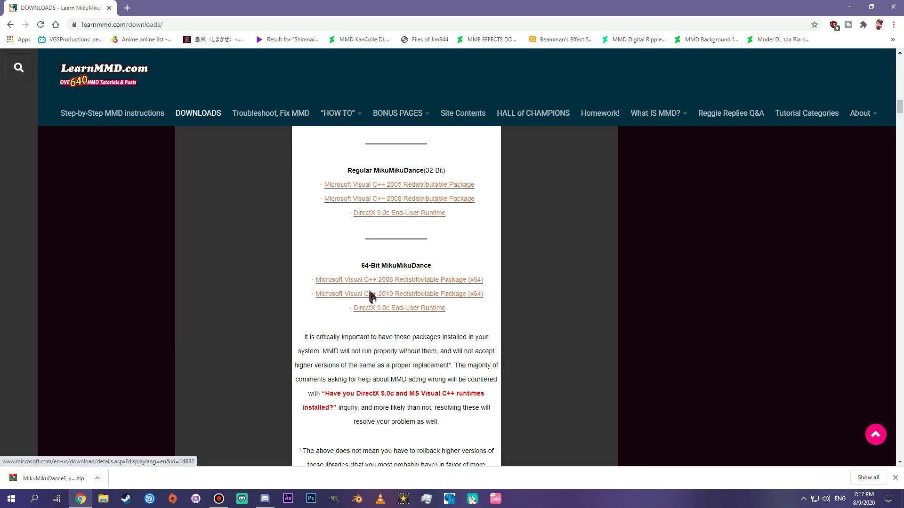
Review the Visual C++ 2005 x64, 2008 x64 and 2008 x86 entries in Control Panel's installed programs
left_click(34, 500)
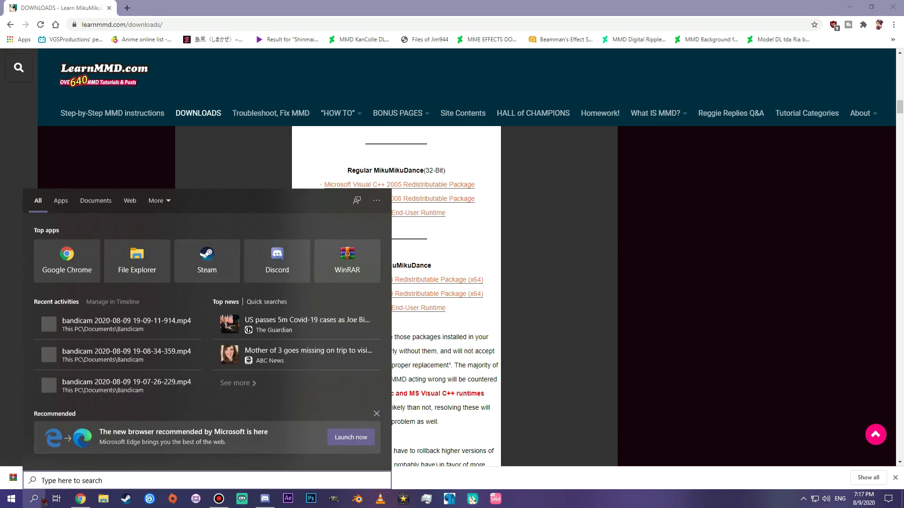
type("control panel")
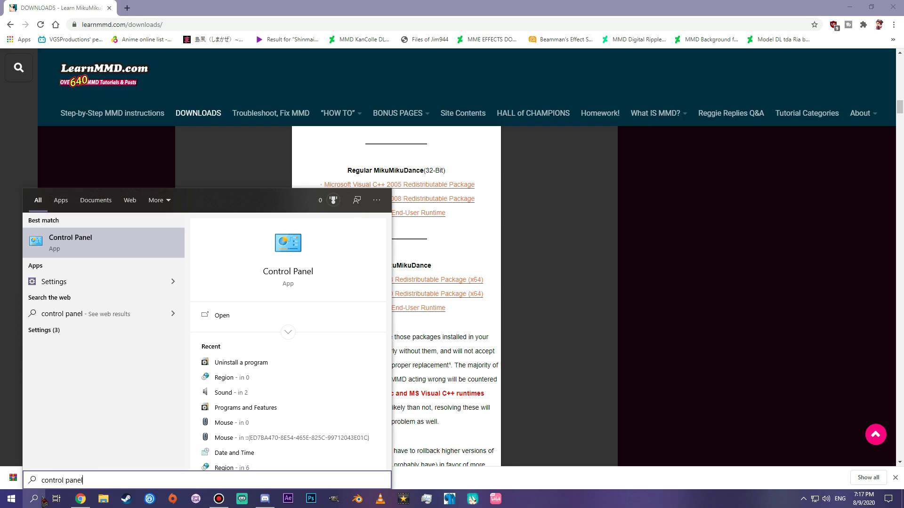
key("Return")
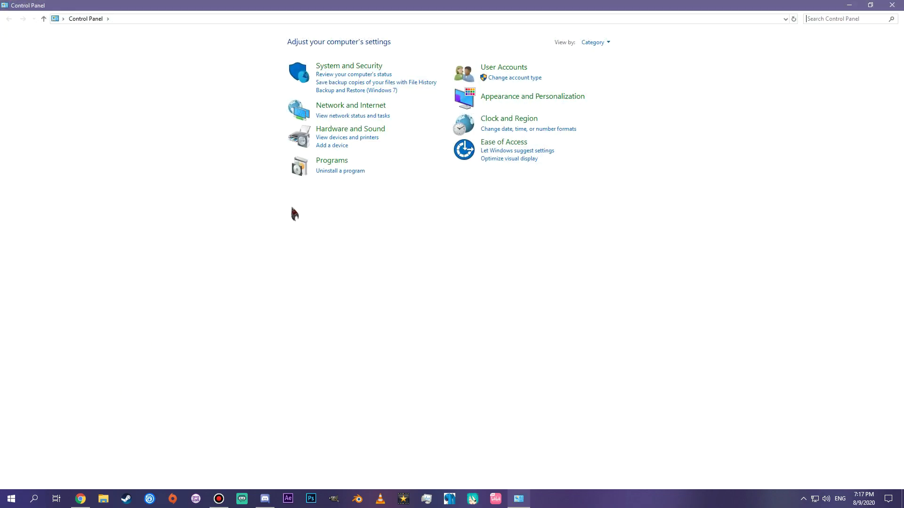
left_click(340, 171)
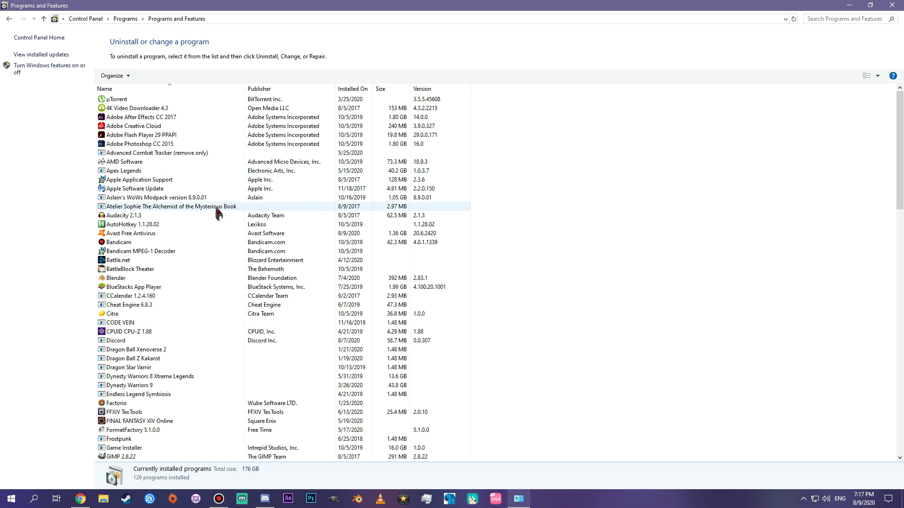
scroll(201, 234, "down", 6)
scroll(200, 267, "down", 7)
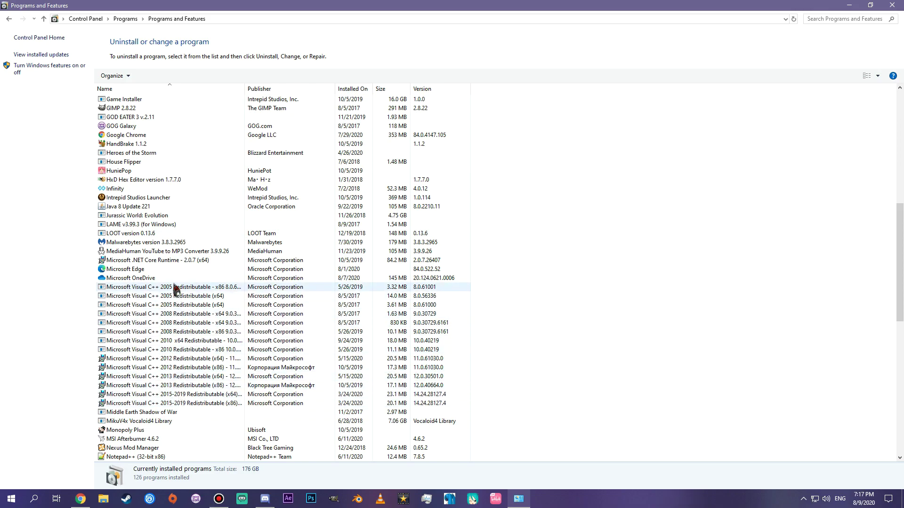
left_click(179, 322)
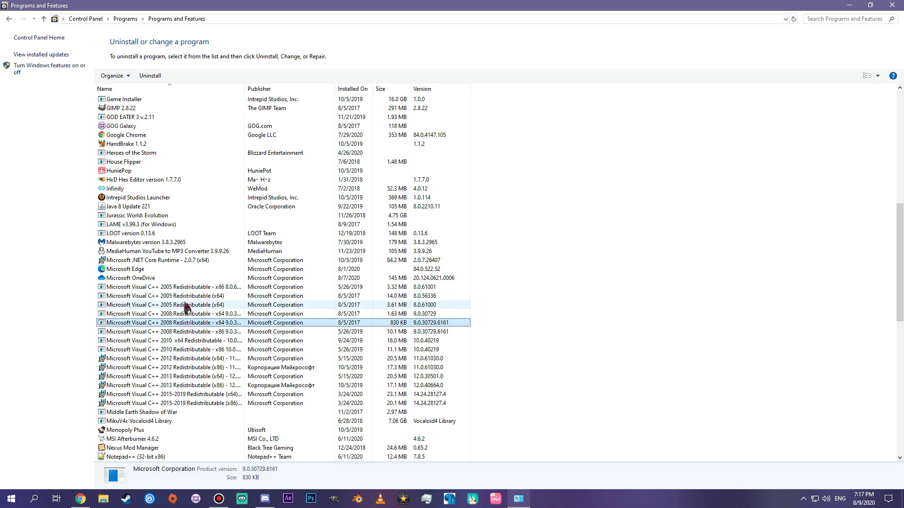
left_click(188, 304)
left_click(205, 331)
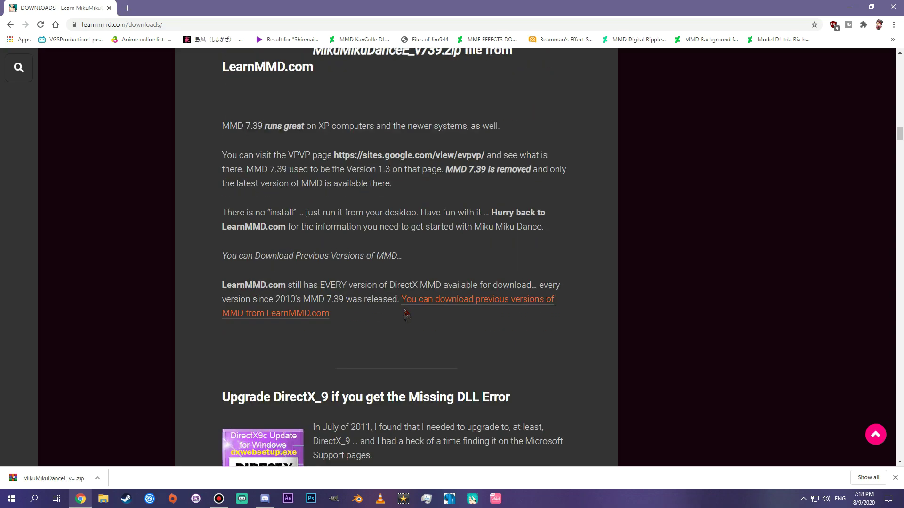
scroll(407, 314, "down", 4)
scroll(406, 314, "down", 4)
scroll(406, 314, "down", 3)
scroll(406, 315, "down", 3)
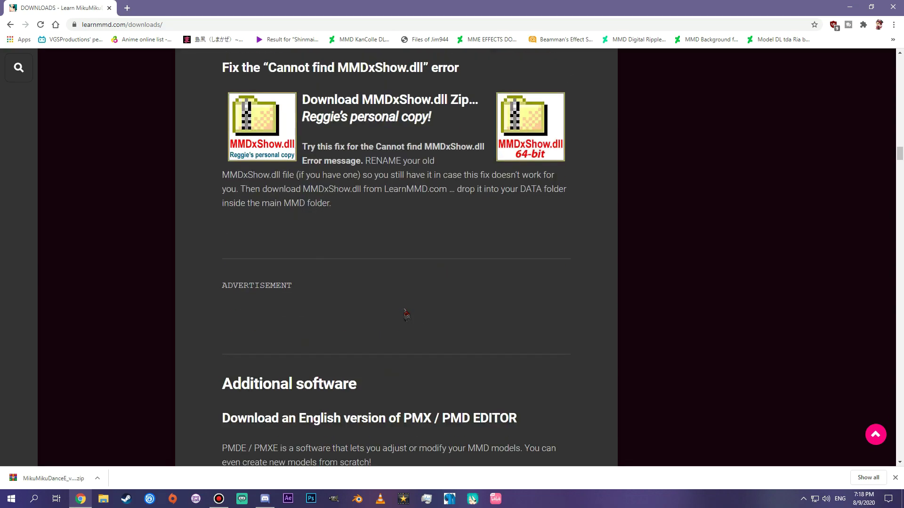
scroll(405, 314, "down", 4)
scroll(407, 314, "down", 4)
scroll(406, 314, "down", 4)
scroll(493, 305, "down", 1)
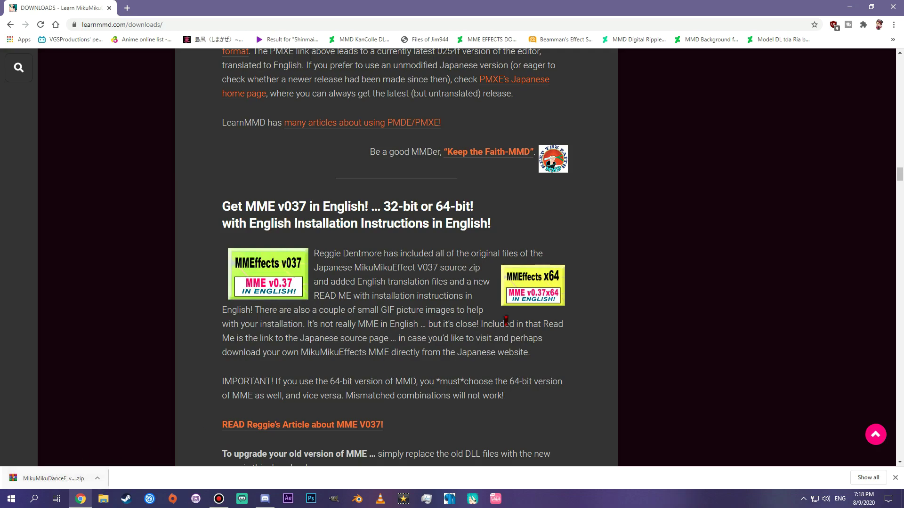
Download the English MMEffects v0.37 x64 zip from LearnMMD
left_click(531, 288)
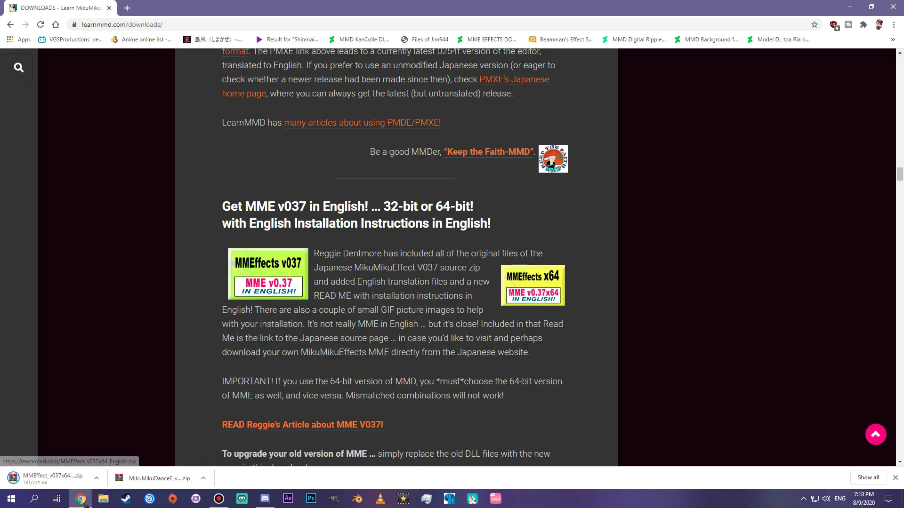
scroll(381, 372, "down", 1)
scroll(380, 372, "down", 3)
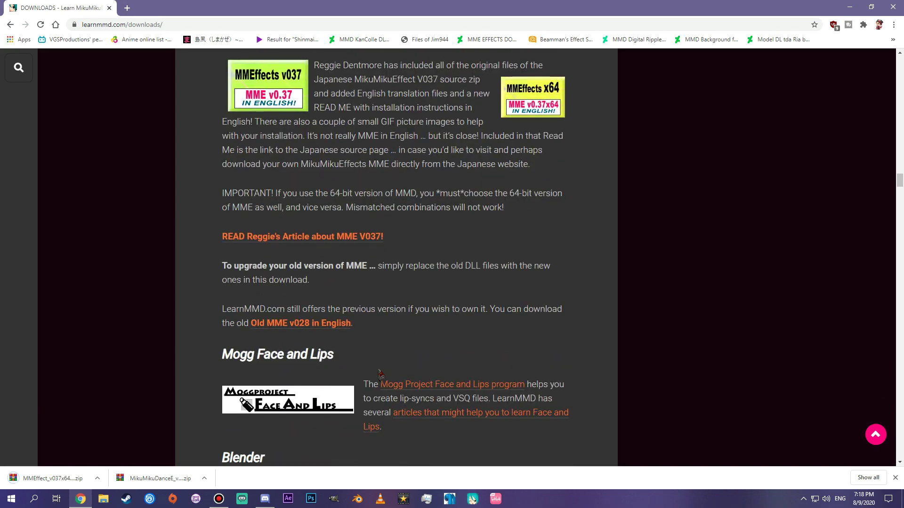
scroll(380, 373, "up", 4)
scroll(379, 374, "up", 4)
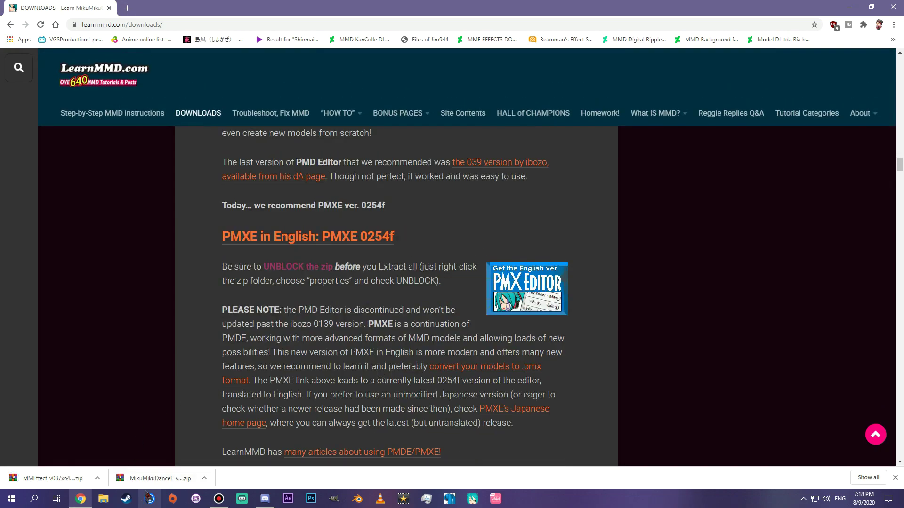
Copy the downloaded MMEffect zip onto the desktop next to the MikuMikuDance zip
key("super+d")
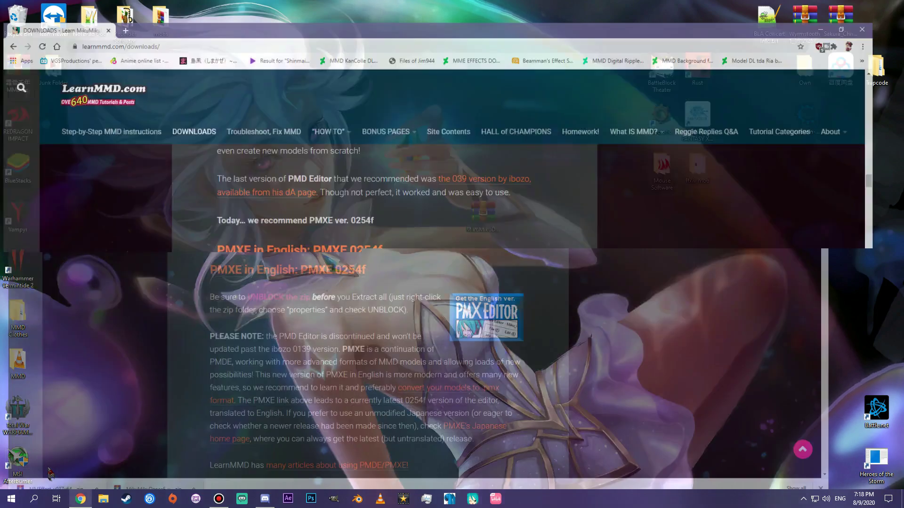
left_click(81, 500)
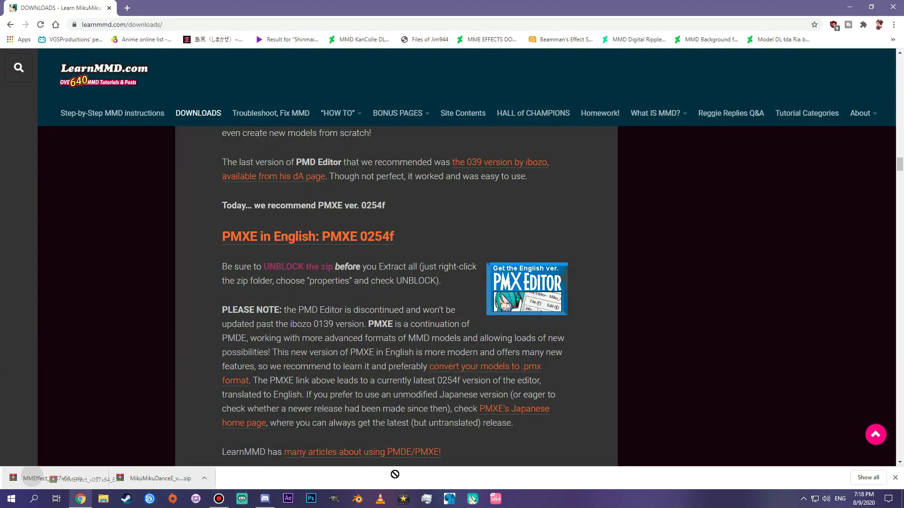
left_click(81, 499)
mouse_move(417, 237)
left_mouse_down()
mouse_move(376, 169)
mouse_move(519, 215)
left_mouse_up()
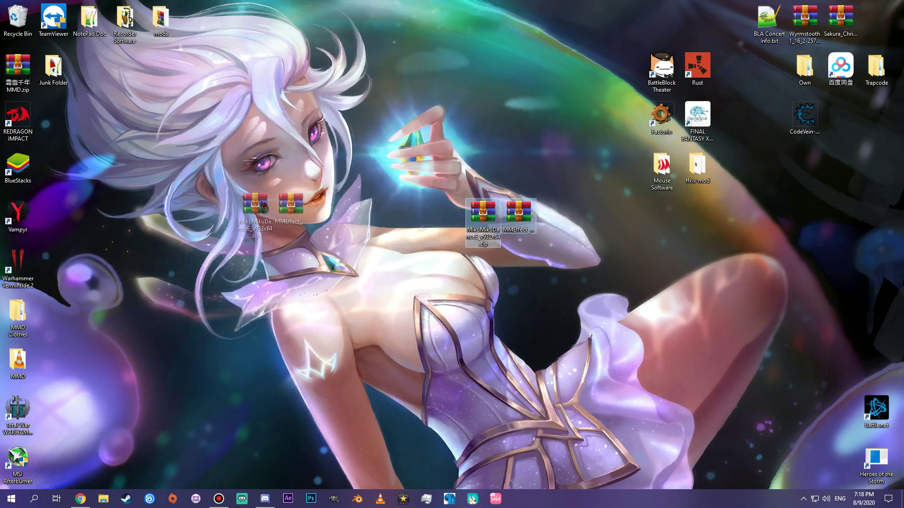
left_click_drag(488, 221, 272, 220)
Create a new desktop folder named MMD2
right_click(390, 158)
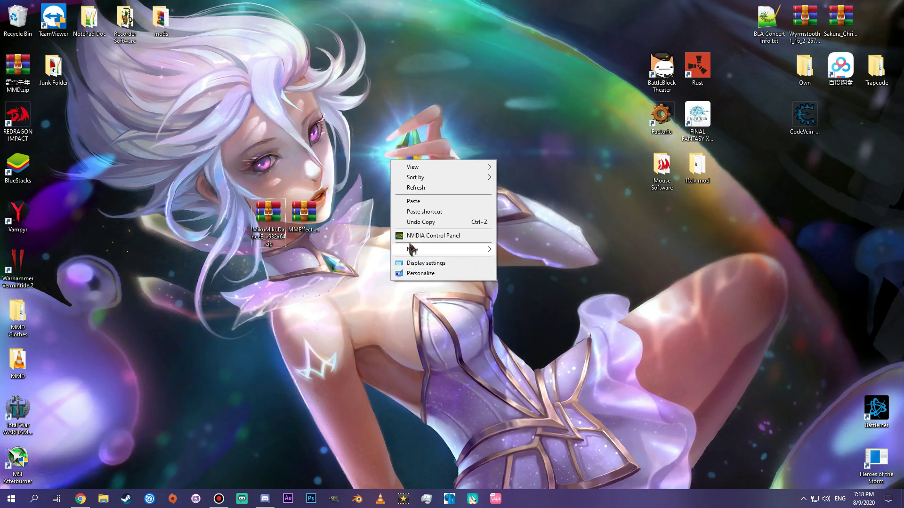
left_click(549, 247)
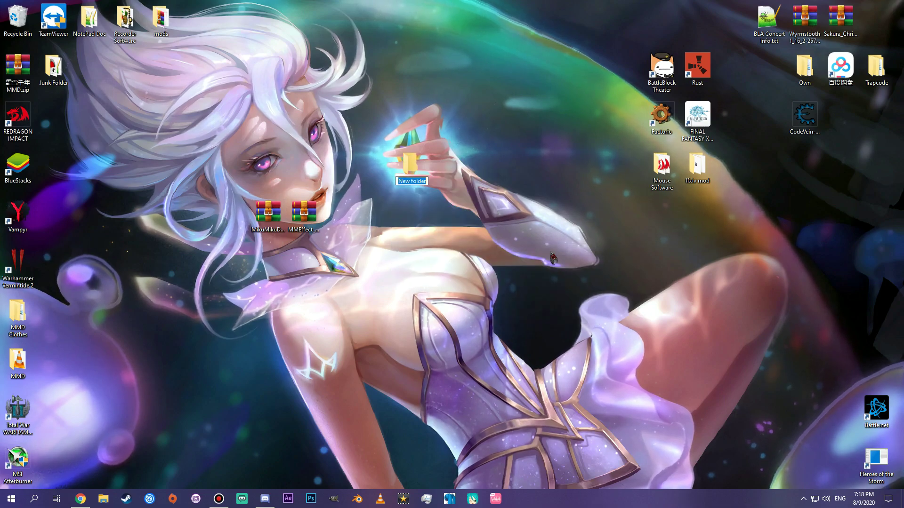
type("MM")
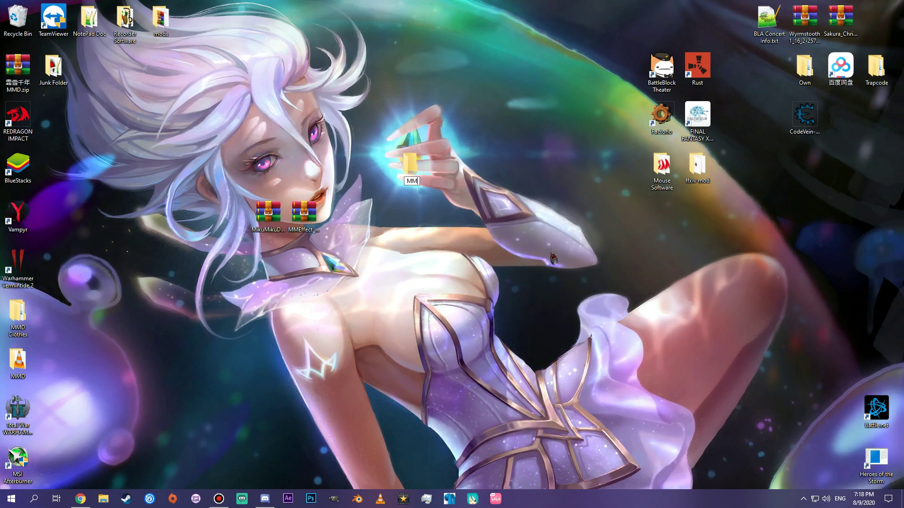
type("D2")
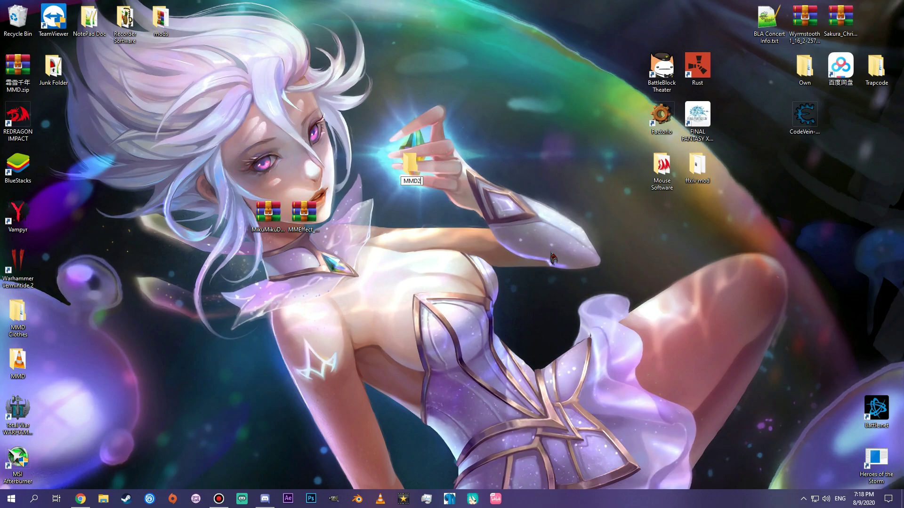
key("Return")
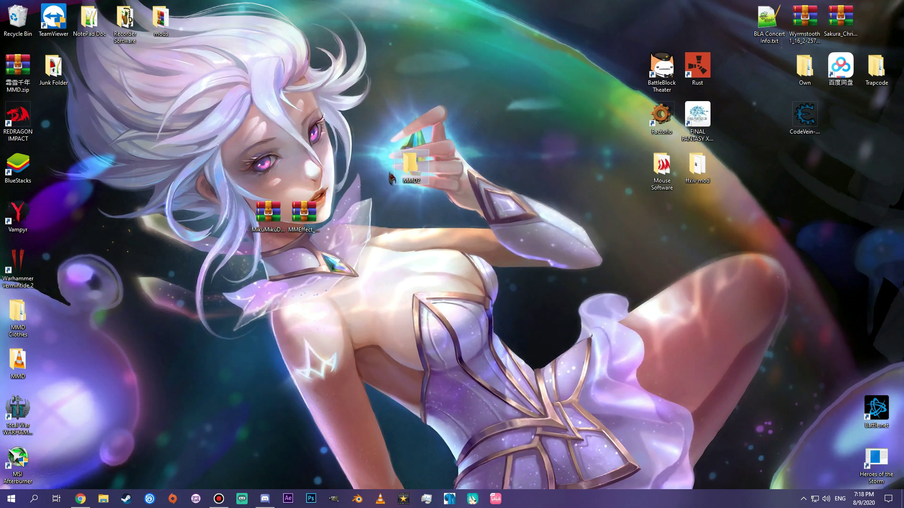
Open MMD2 snapped to the right half, then open the MikuMikuDance zip
left_click(104, 498)
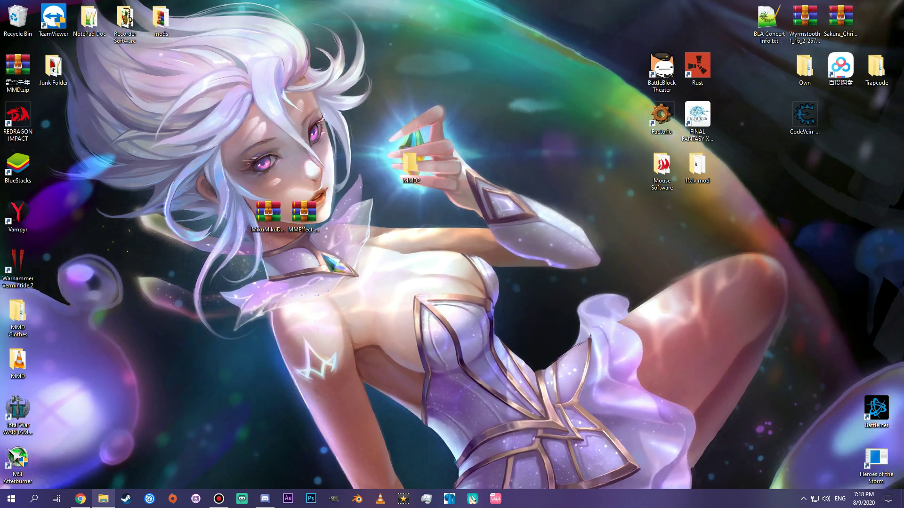
double_click(411, 166)
mouse_move(558, 187)
left_mouse_down()
mouse_move(842, 426)
mouse_move(903, 438)
left_mouse_up()
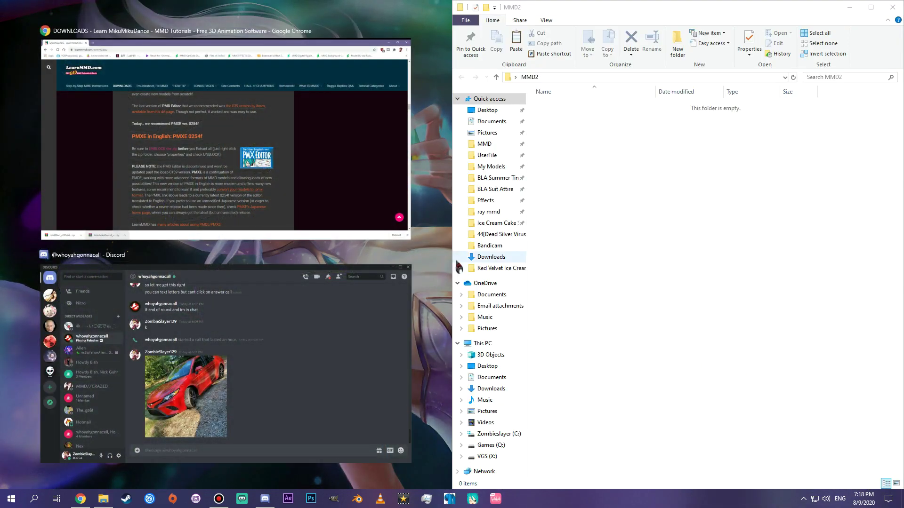
left_click(565, 141)
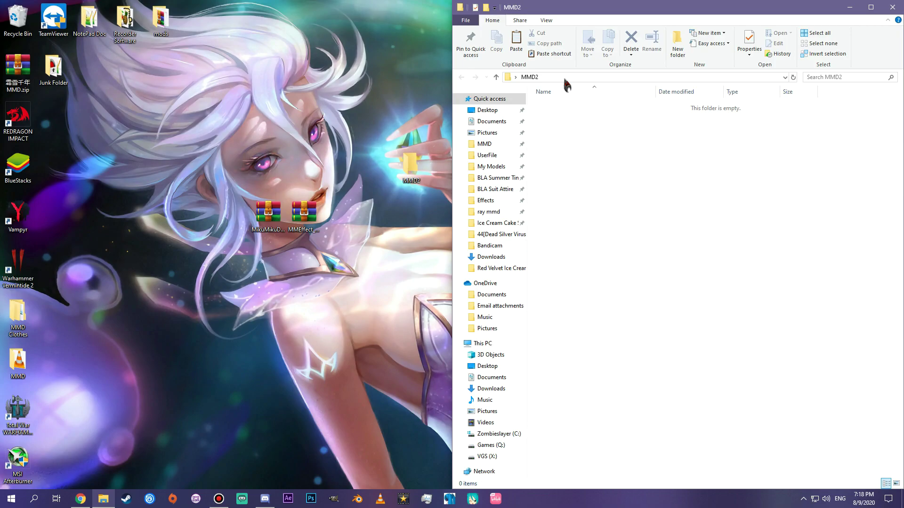
left_click(268, 216)
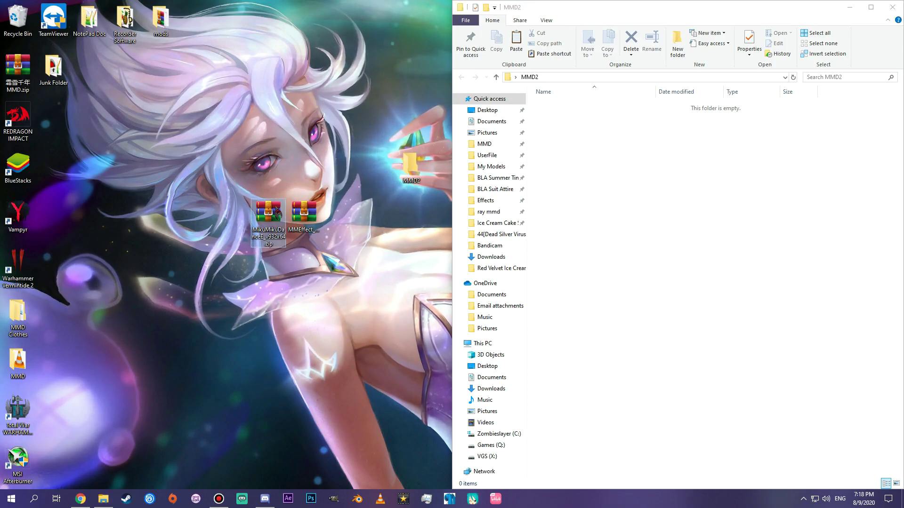
double_click(269, 212)
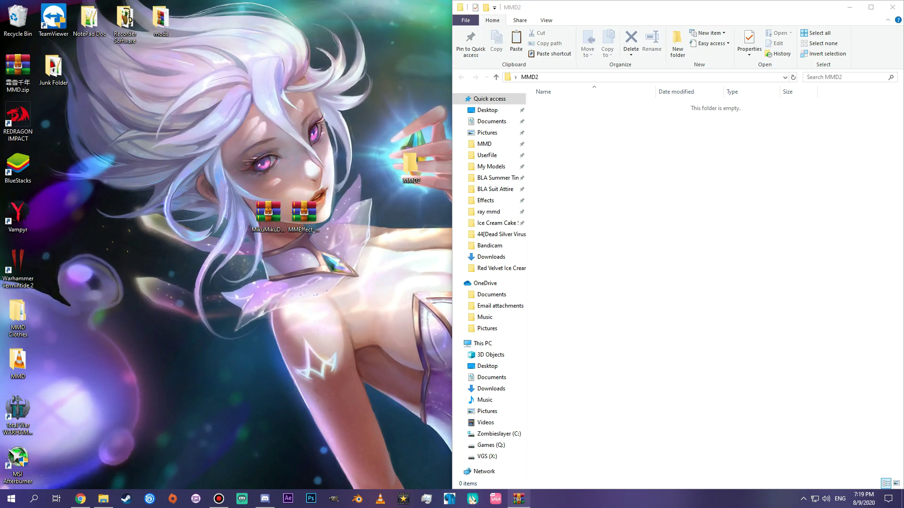
Move WinRAR to the left and browse the MikuMikuDanceE_v932x64 folder's contents
left_click_drag(332, 32, 159, 117)
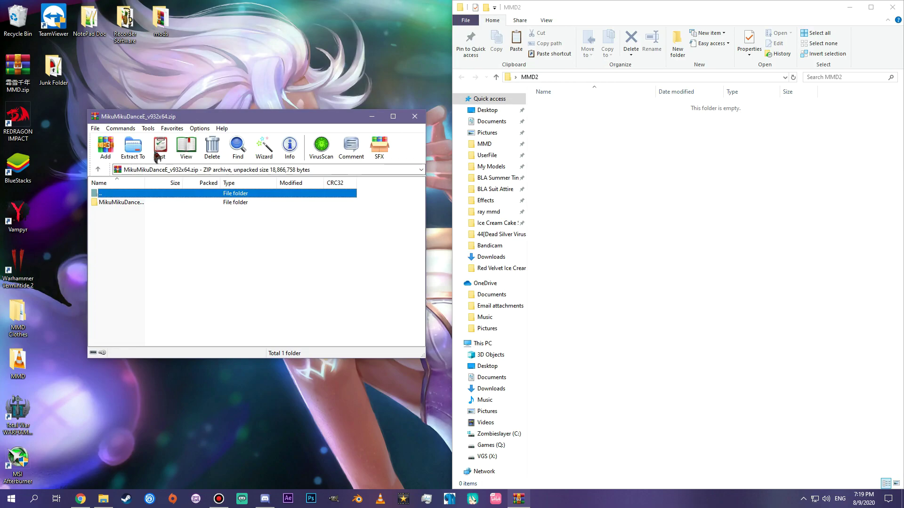
double_click(120, 202)
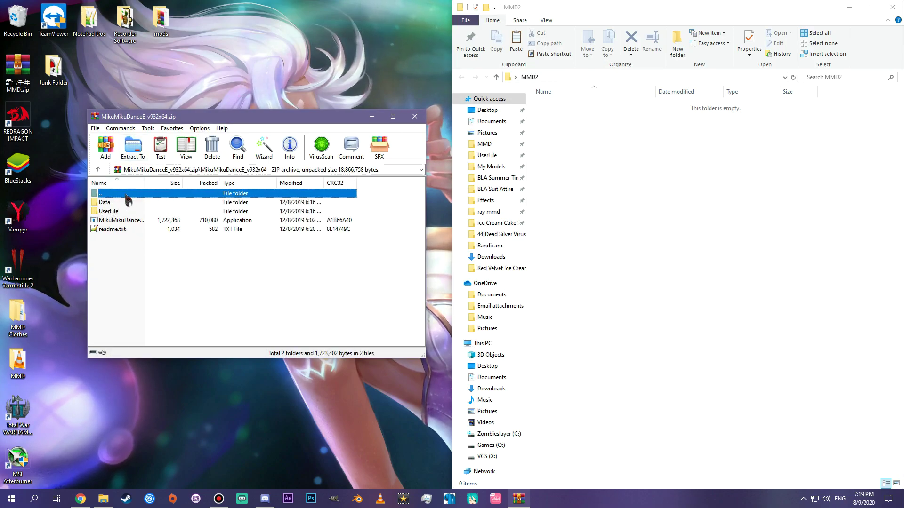
double_click(128, 195)
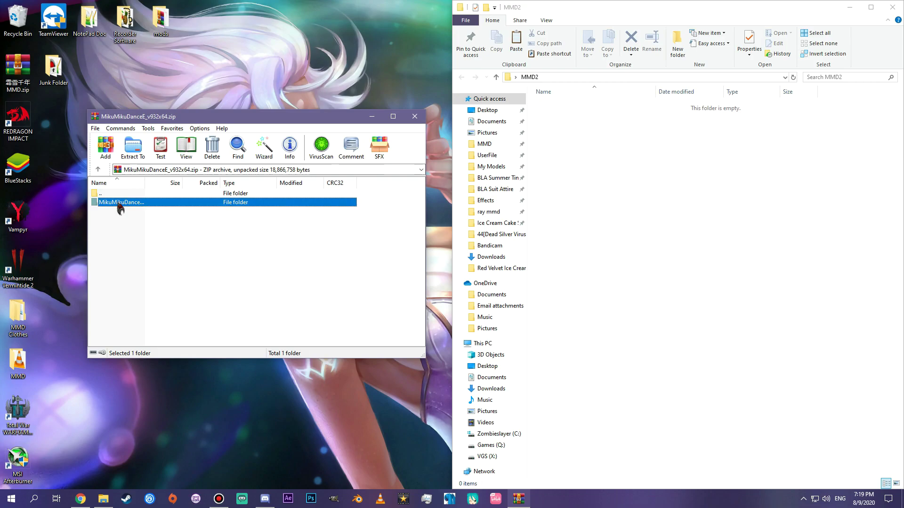
double_click(120, 203)
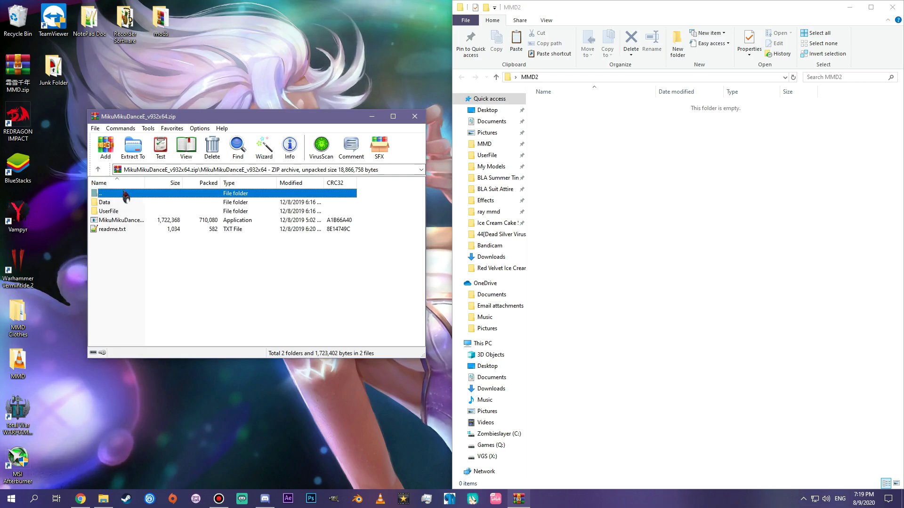
double_click(126, 194)
Extract MikuMikuDanceE_v932x64 into MMD2, close the archive, and reposition the zip icon
left_click_drag(111, 206, 317, 246)
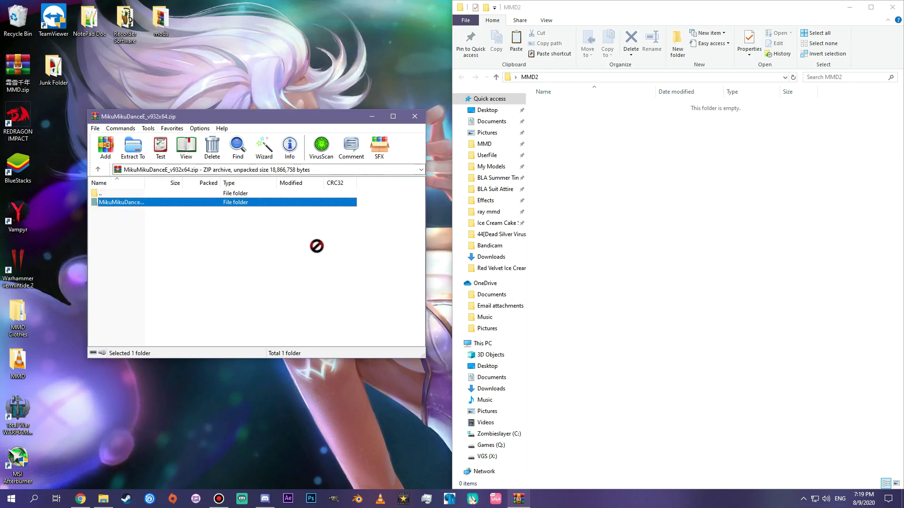
left_click_drag(664, 154, 664, 154)
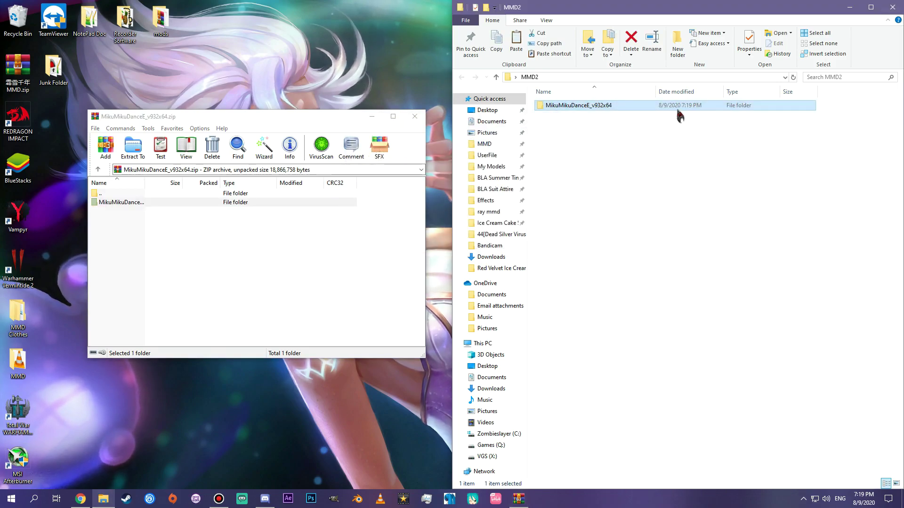
left_click(413, 116)
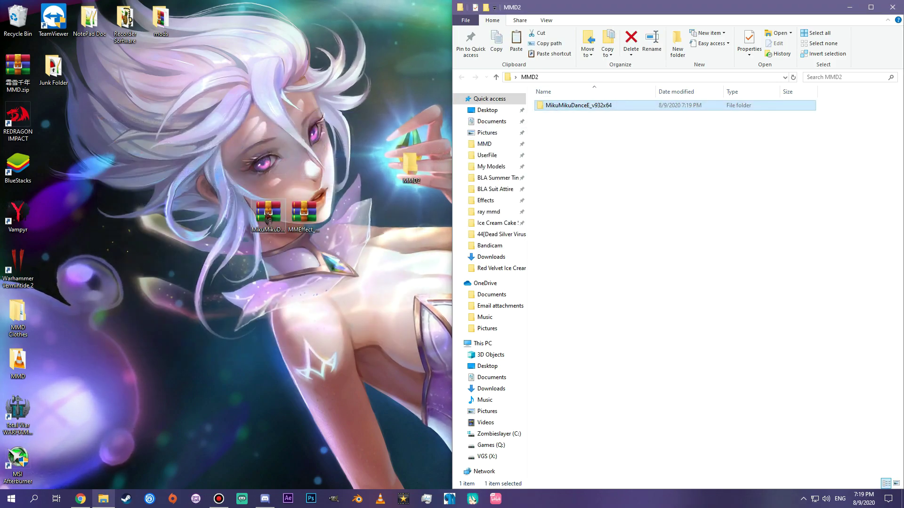
left_click_drag(268, 212, 197, 71)
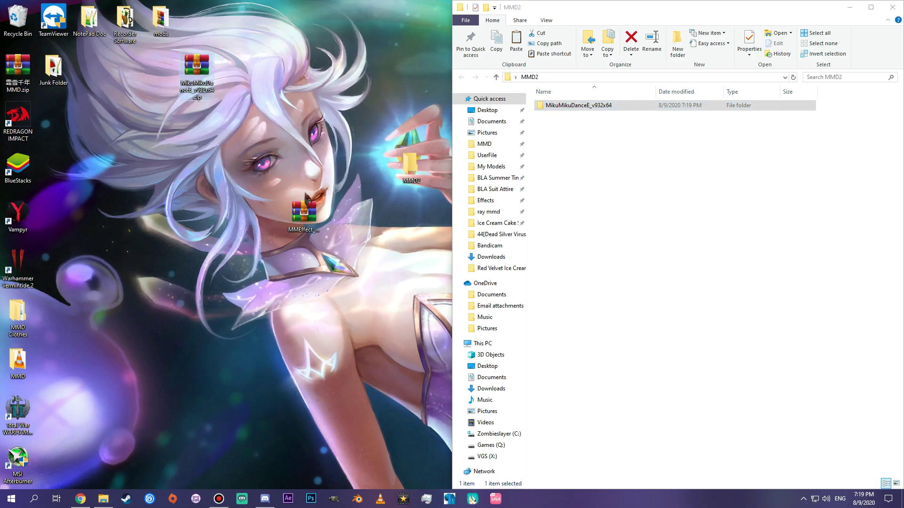
Run MikuMikuDance.exe from MikuMikuDanceE_v932x64, maximize it, widen the timeline, then close it
double_click(572, 105)
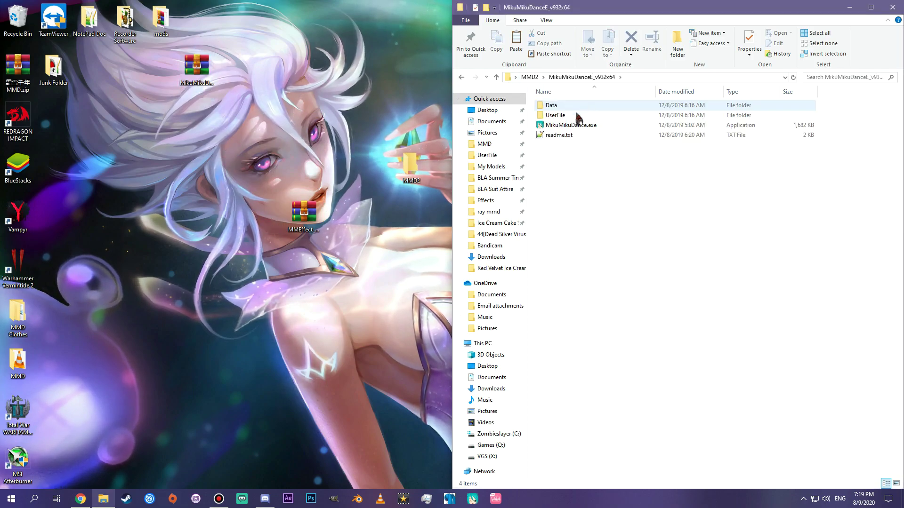
left_click(555, 127)
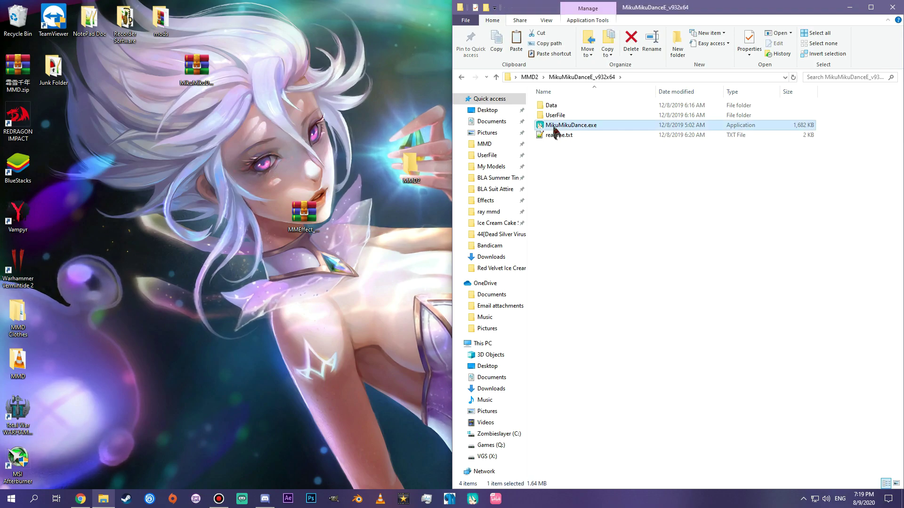
double_click(555, 127)
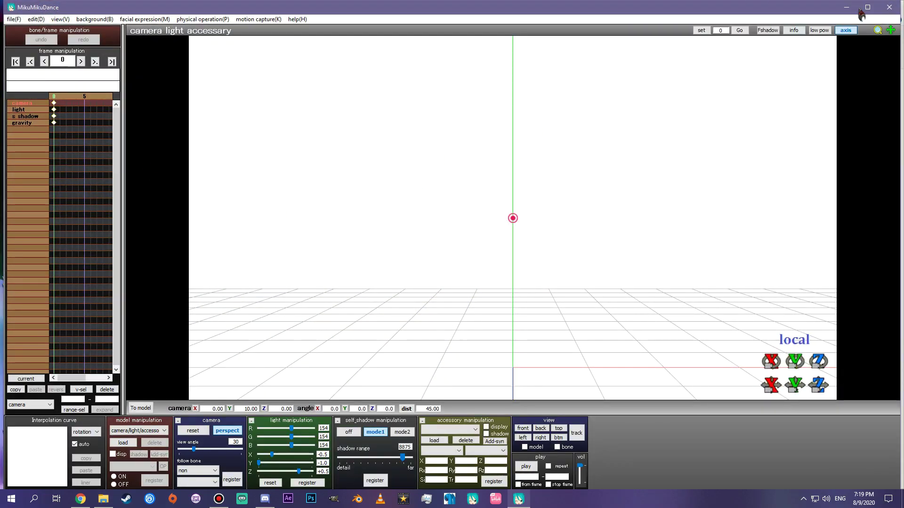
left_click(867, 7)
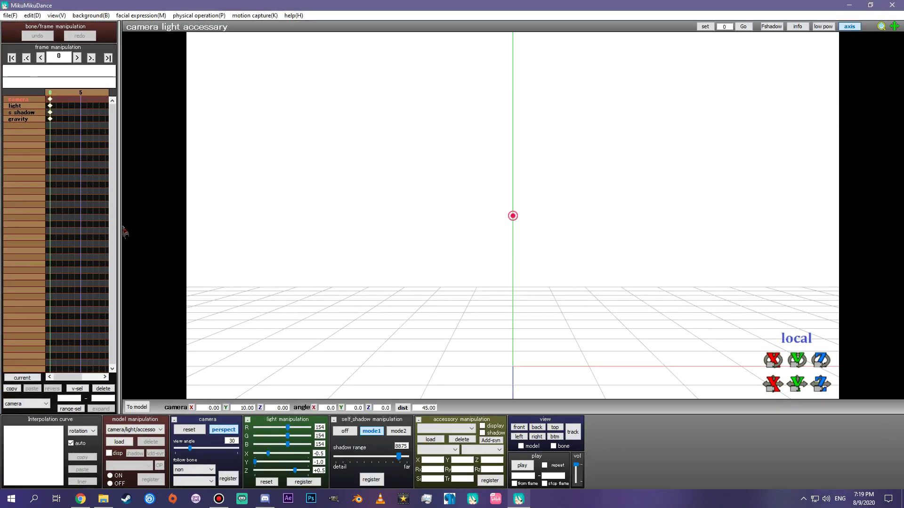
left_click_drag(118, 226, 339, 216)
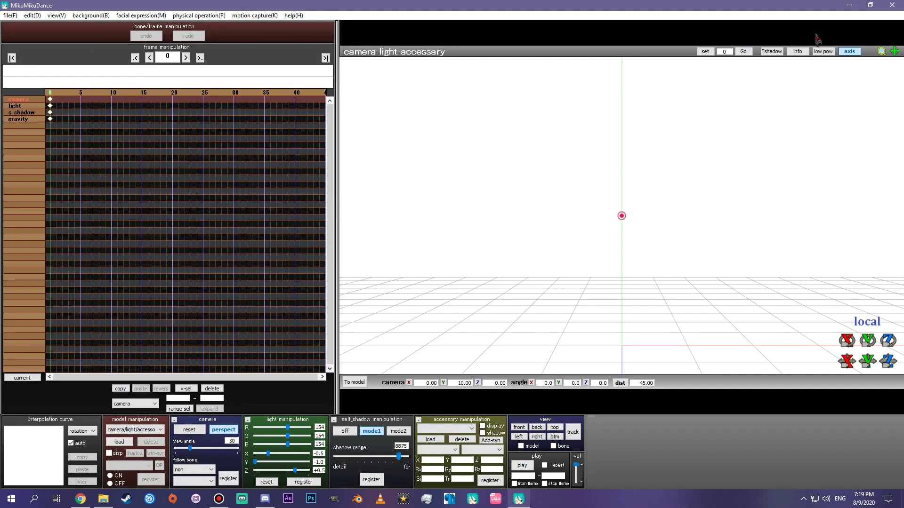
left_click(893, 6)
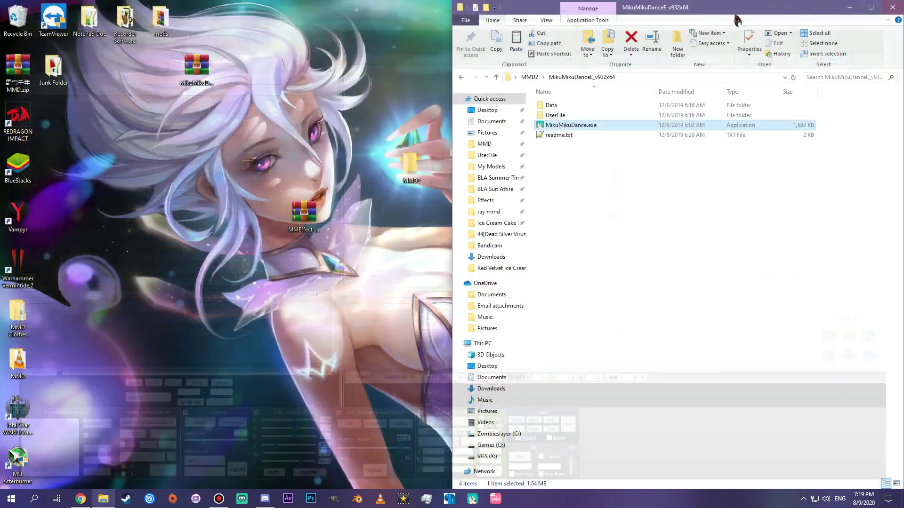
Copy d3d9.dll, MMEffect.dll and MMHack.dll from the MMEffect archive into MikuMikuDanceE_v932x64
double_click(304, 215)
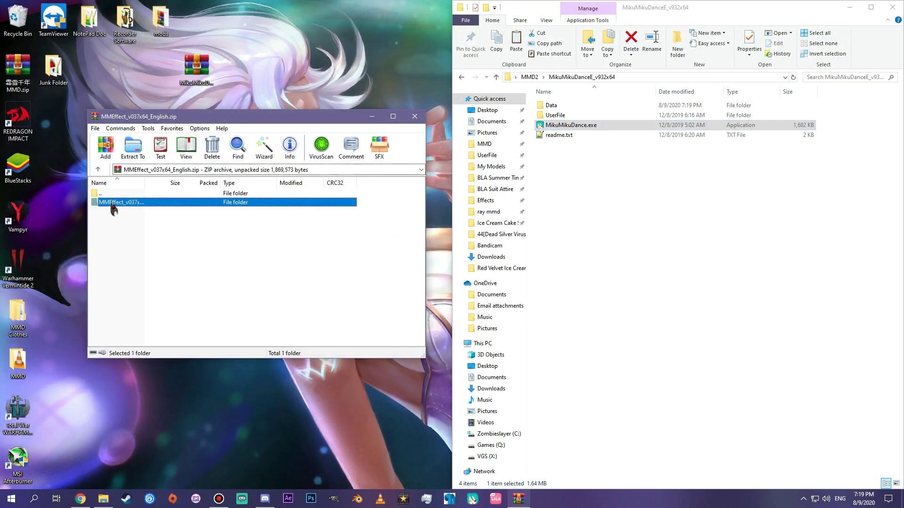
double_click(121, 202)
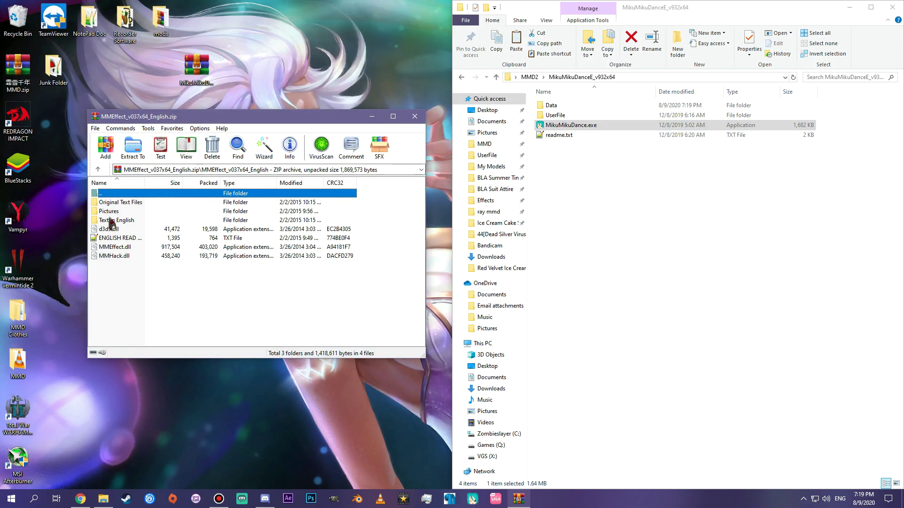
left_click(121, 229)
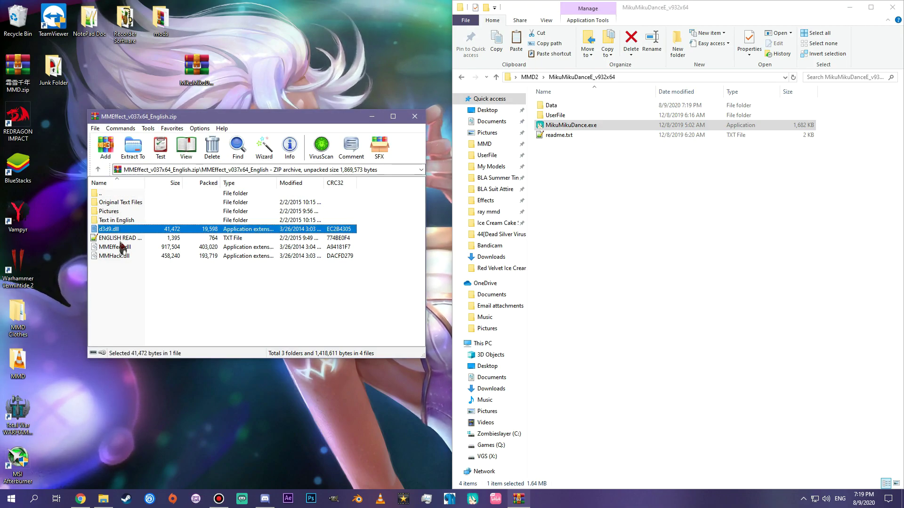
left_click(122, 248, "ctrl")
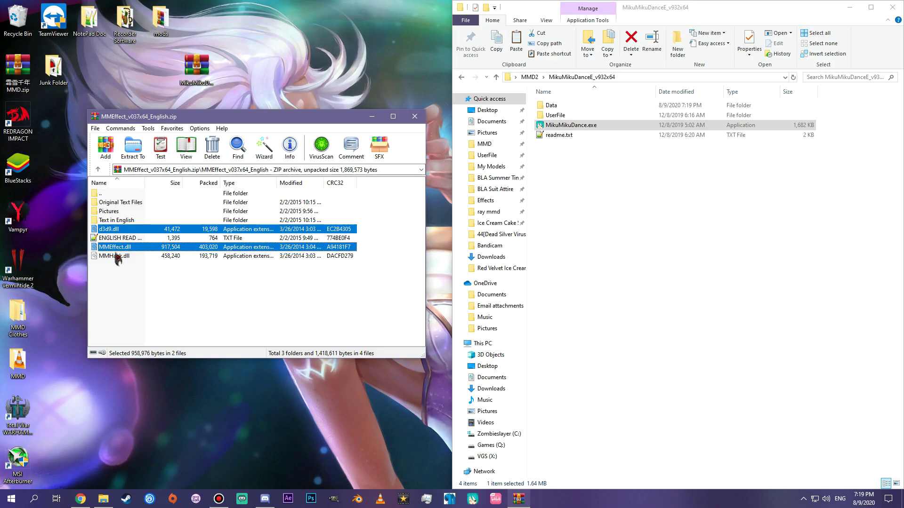
left_click(118, 256, "ctrl")
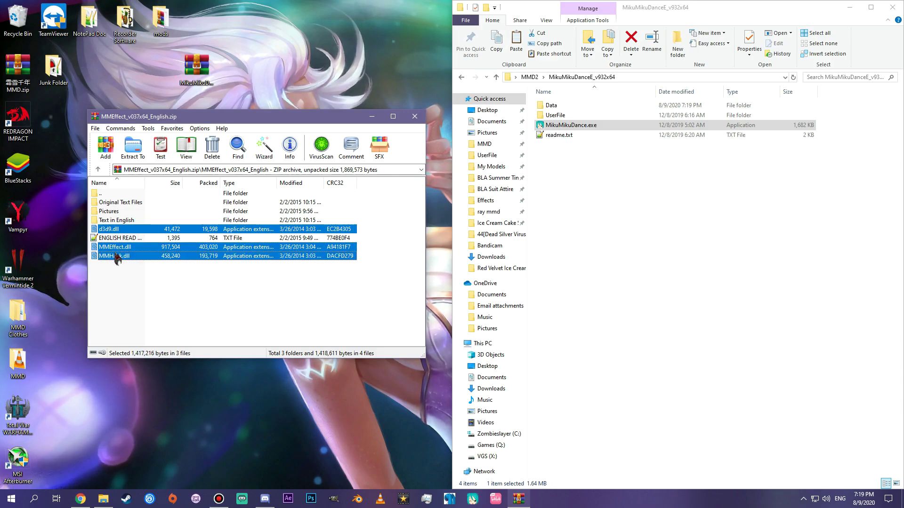
left_click_drag(633, 192, 633, 192)
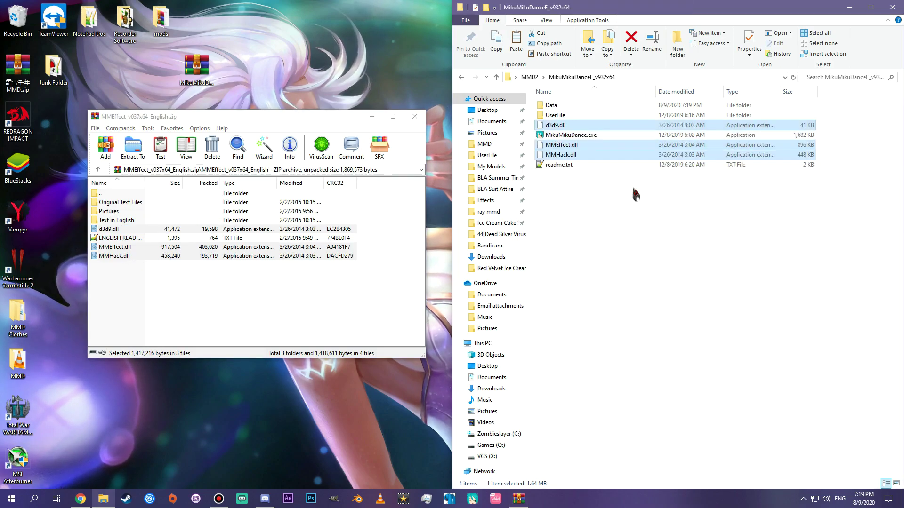
Close the MMEffect archive and select MikuMikuDance.exe
left_click(415, 116)
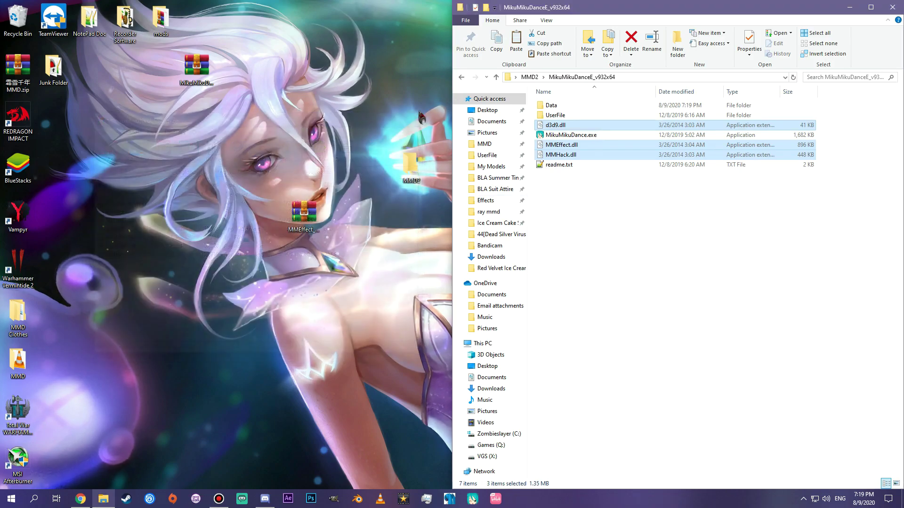
left_click(556, 136)
left_click(555, 136)
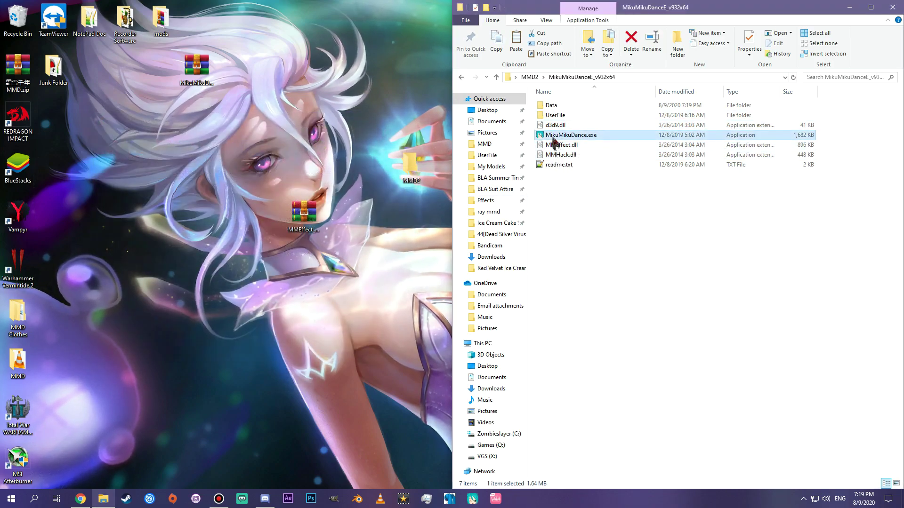
Launch MikuMikuDance, open and close MMEffect > Effect Mapping, then quit the program
double_click(555, 136)
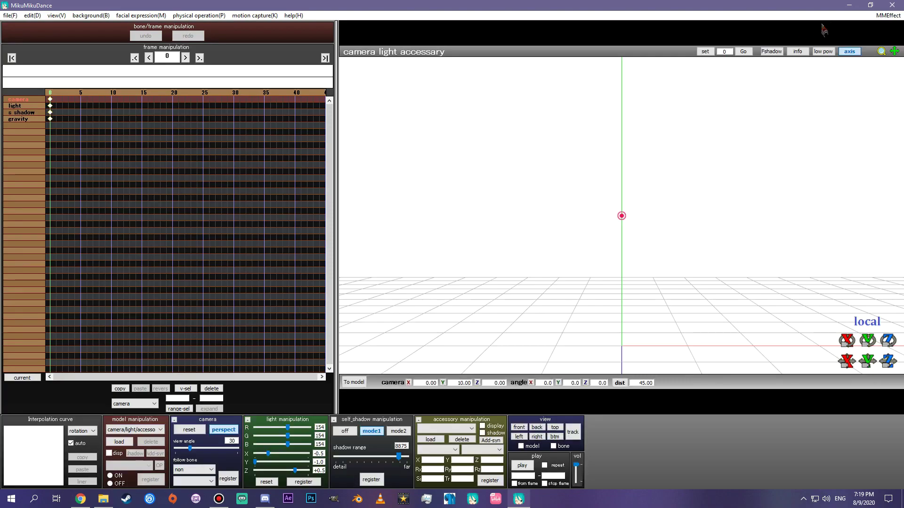
left_click(883, 15)
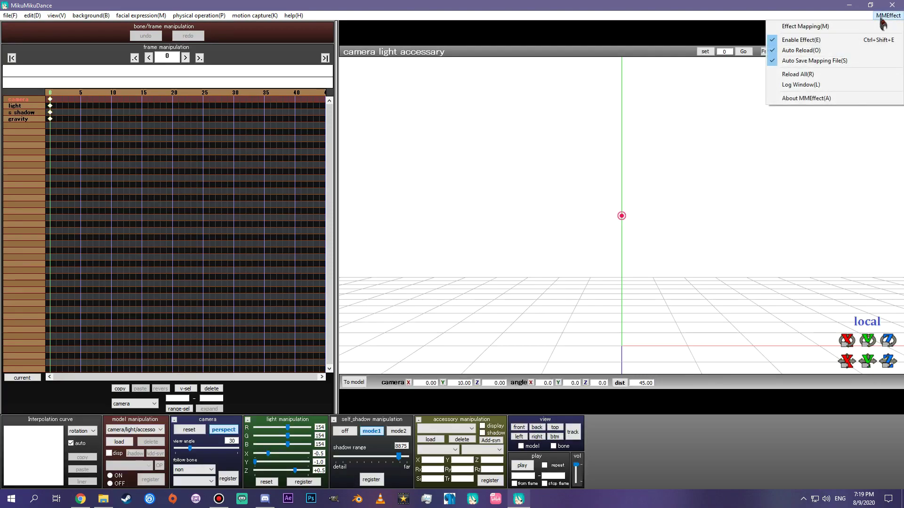
left_click(798, 28)
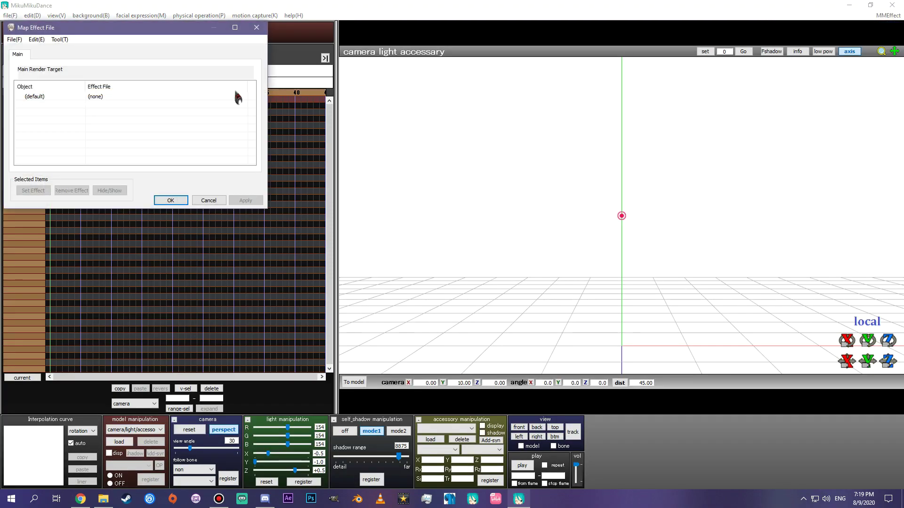
left_click(257, 27)
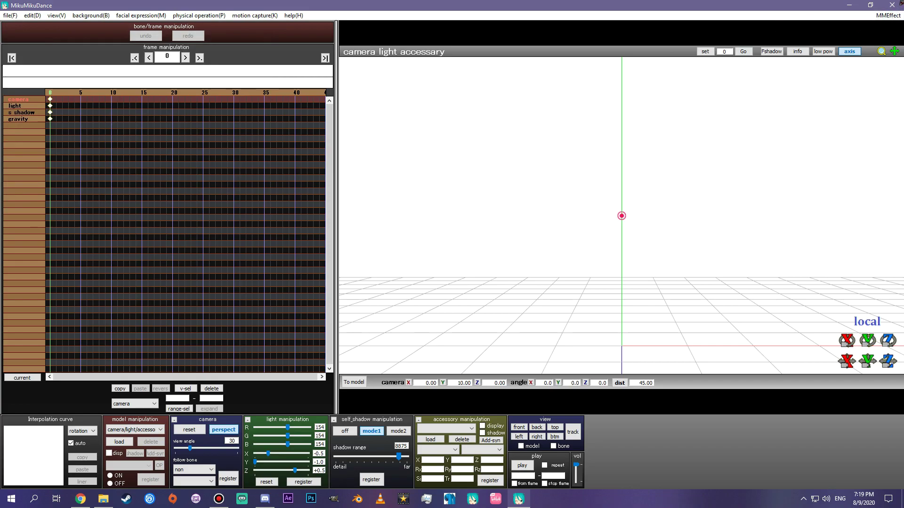
left_click(891, 6)
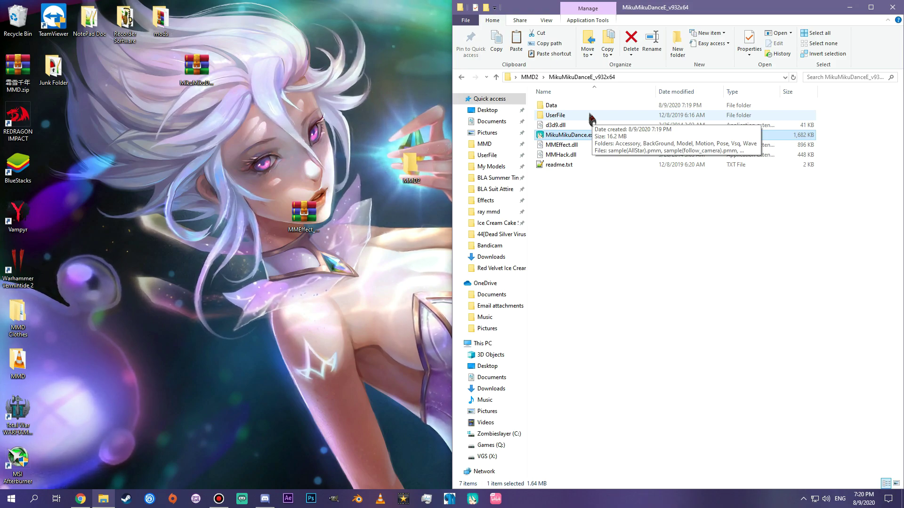
Rename d3d9.dll to D3D9.dll using the right-click Rename command
left_click(547, 127)
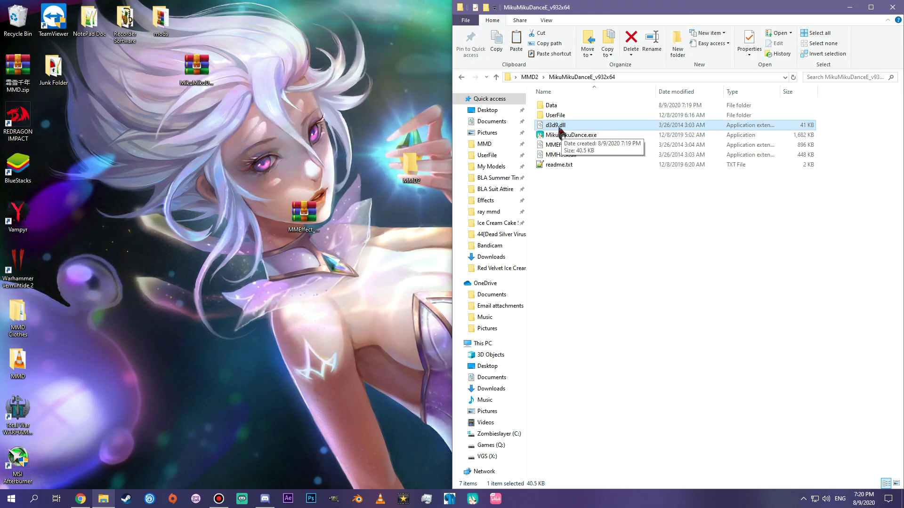
right_click(561, 133)
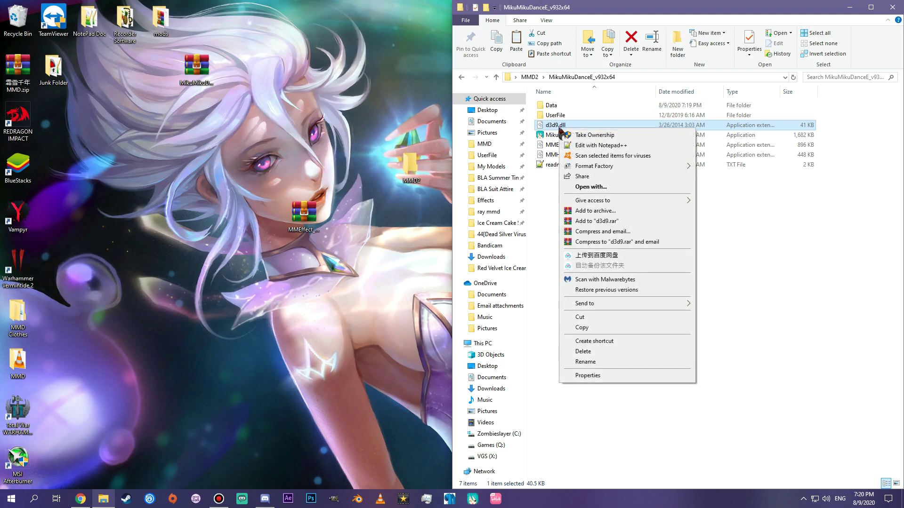
left_click(578, 368)
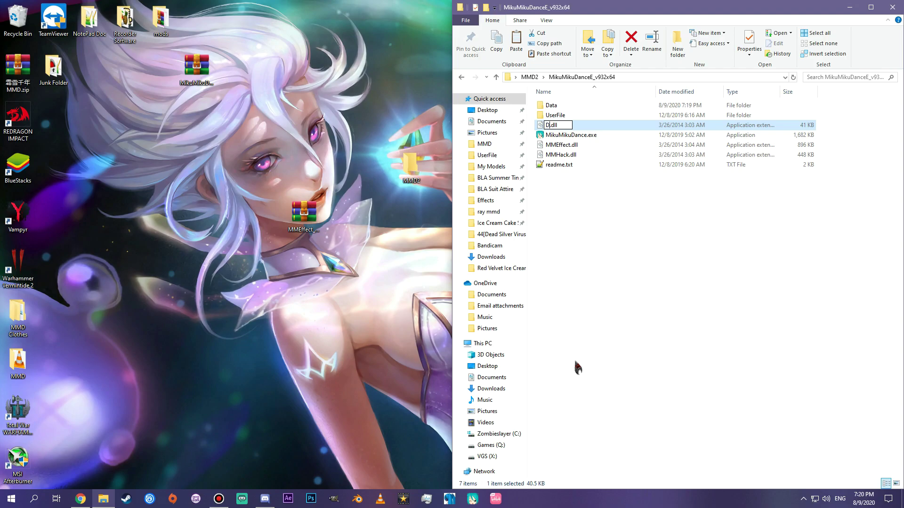
type("#D(")
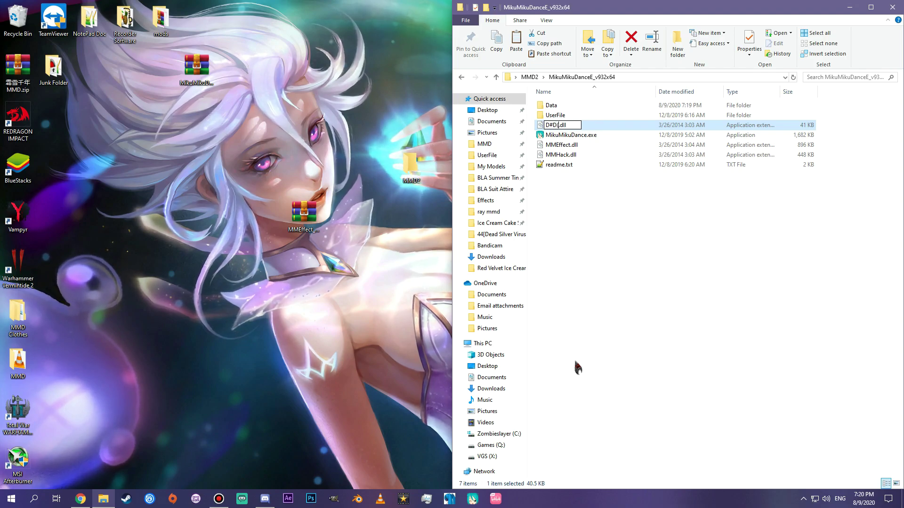
key("BackSpace")
key("BackSpace")
type("3D")
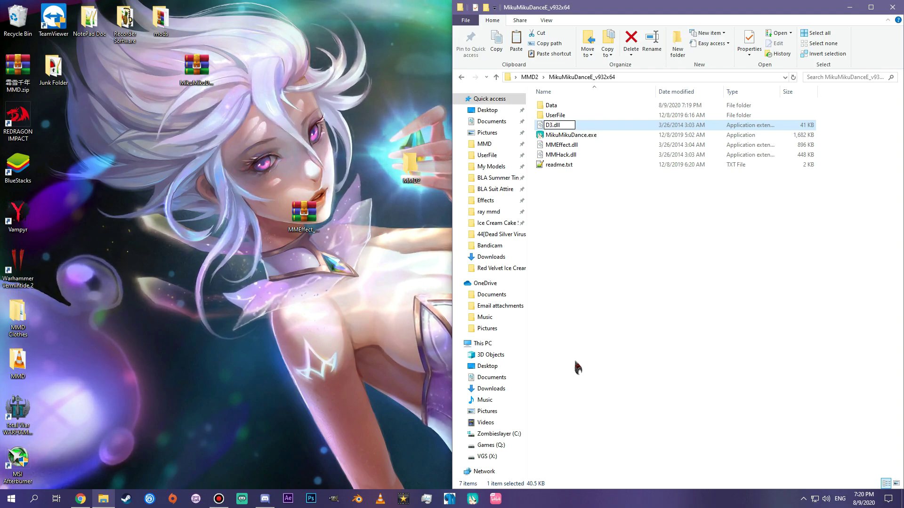
type("9")
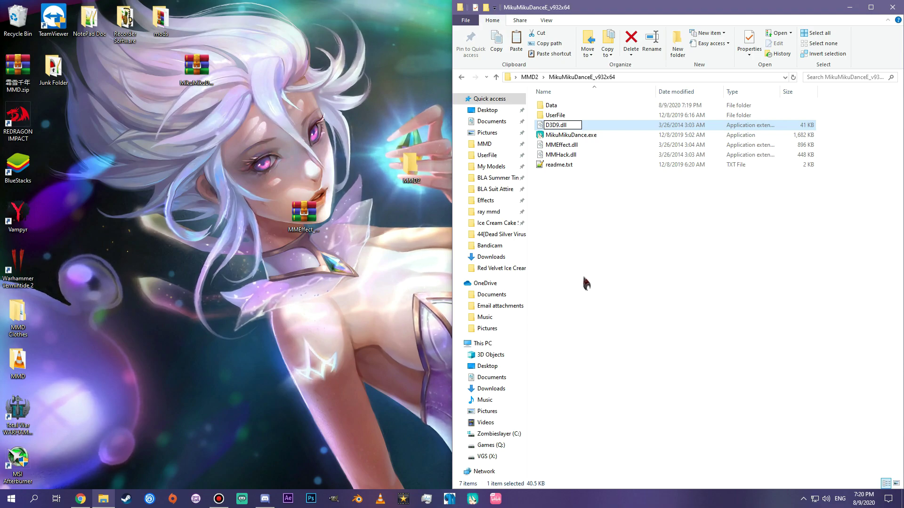
left_click(553, 265)
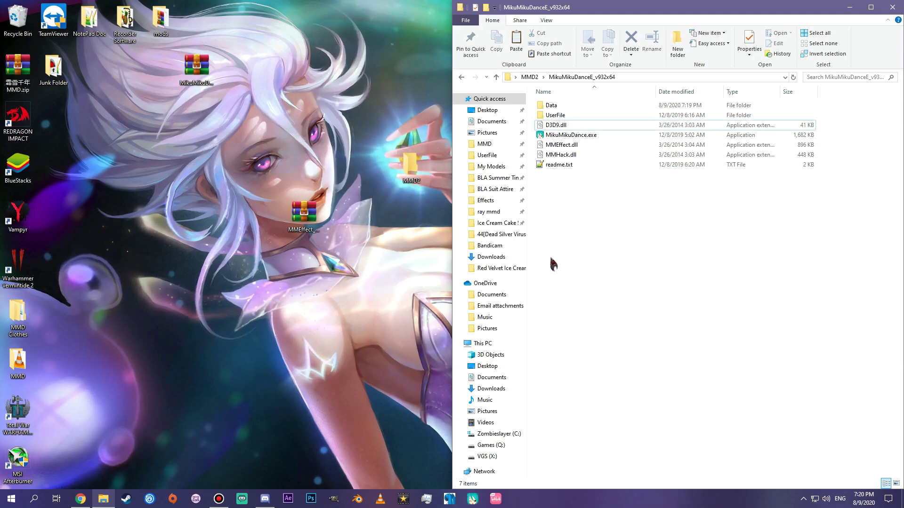
Relaunch MikuMikuDance.exe, check that MMEffect > Effect Mapping opens, then close that dialog
left_click(571, 135)
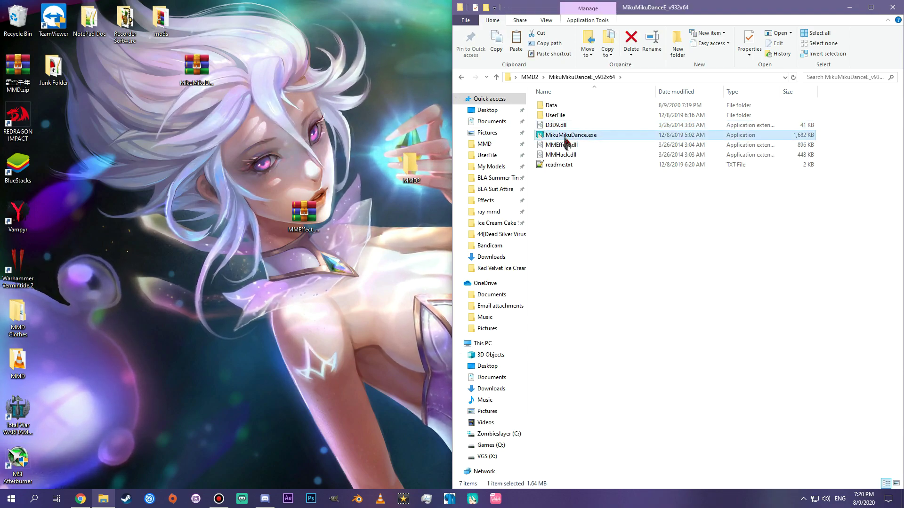
double_click(568, 138)
left_click(888, 16)
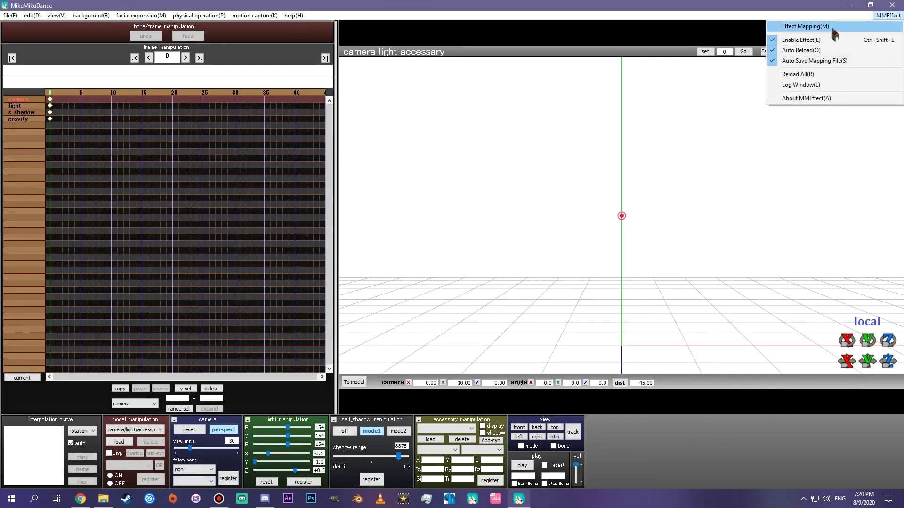
left_click(873, 30)
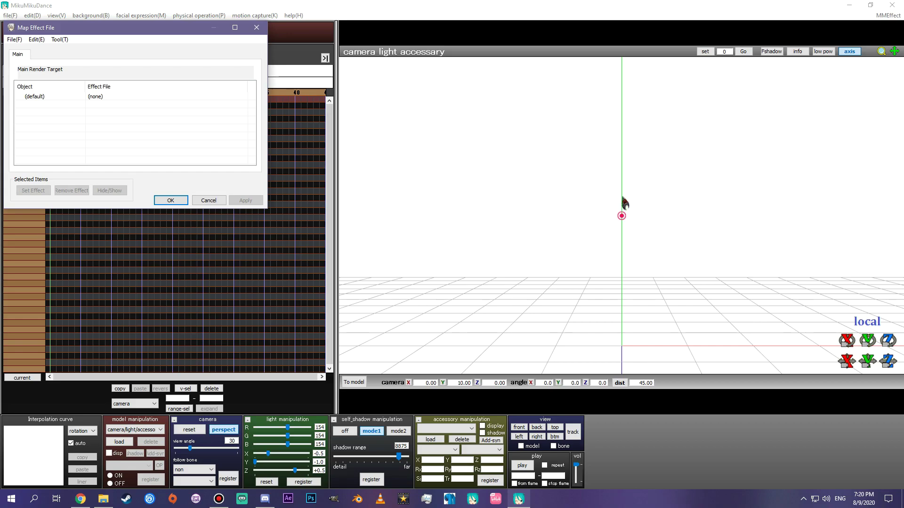
left_click(256, 27)
left_click(892, 6)
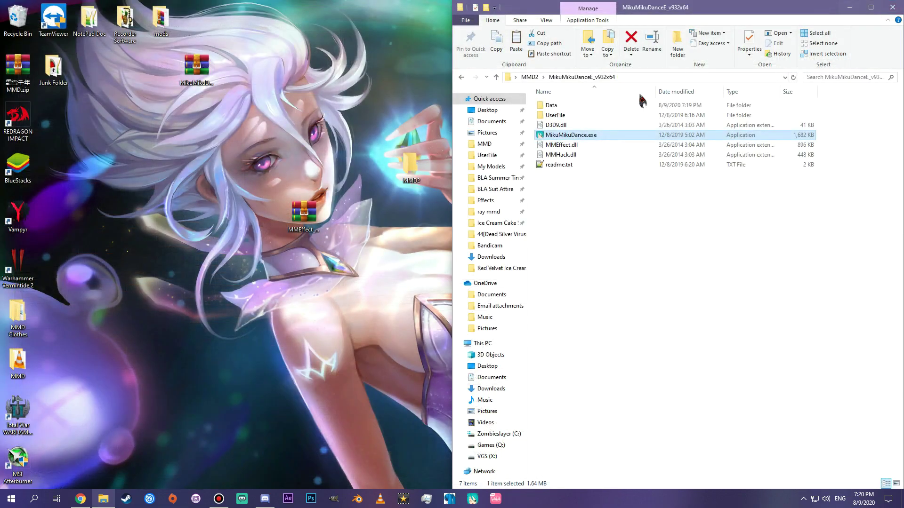